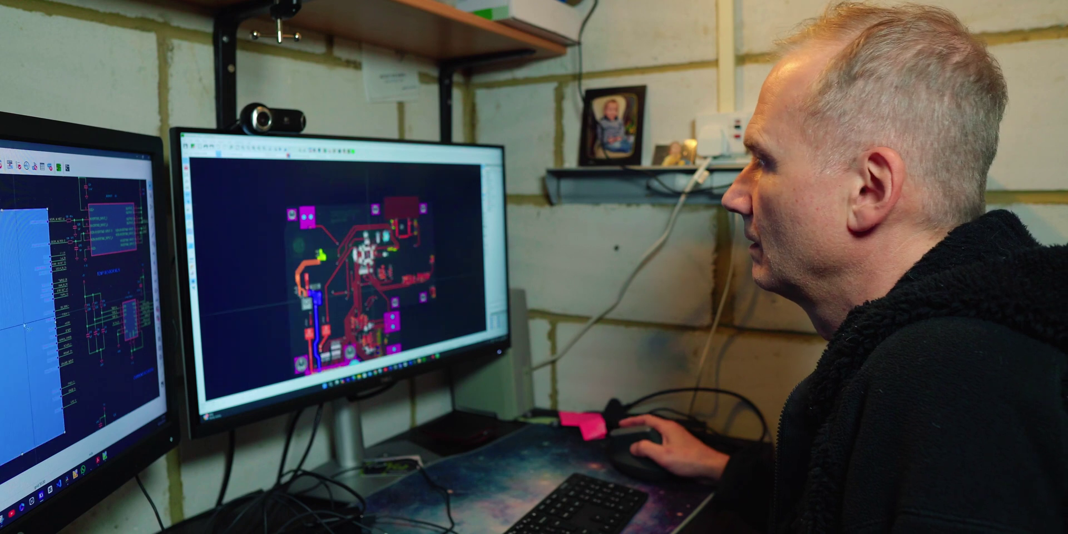
scroll(334, 256, "up", 6)
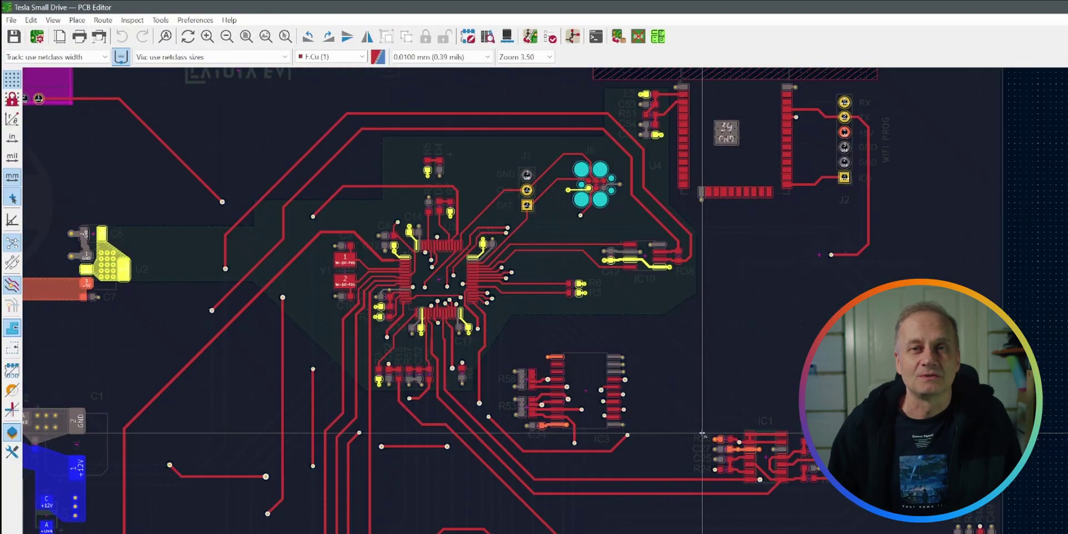
scroll(702, 433, "down", 2)
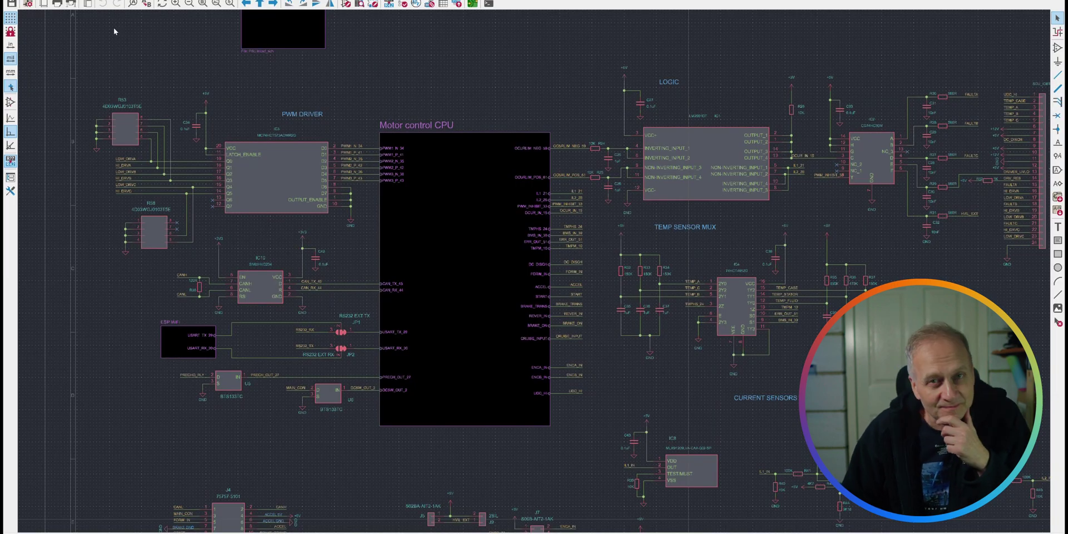
Examine the motor control CPU schematic, covering the STM32F103RBT6 pins, ground connections, supply decoupling capacitors and VDDA filter.
scroll(484, 345, "up", 5)
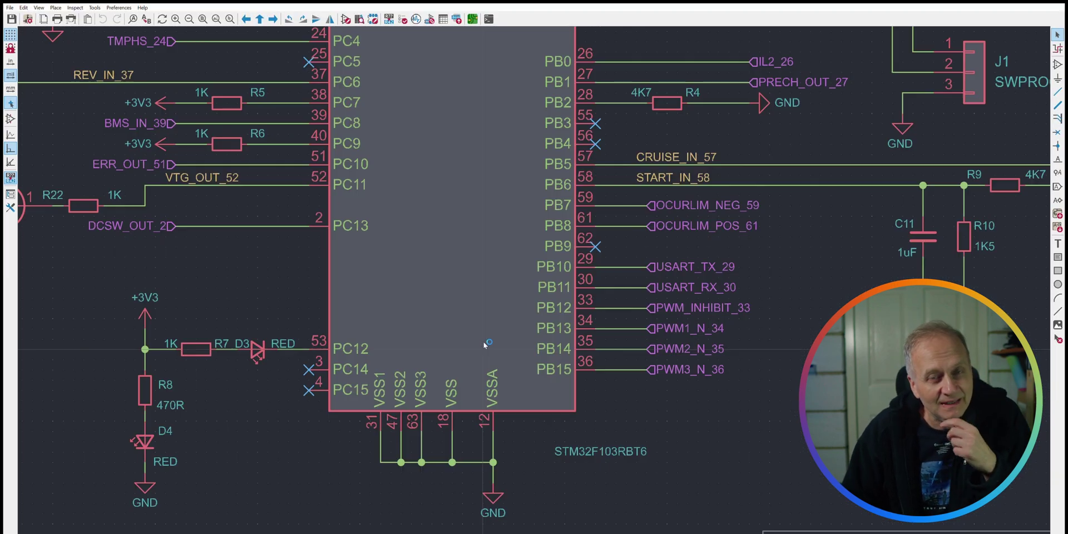
scroll(591, 483, "down", 3)
scroll(544, 274, "up", 5)
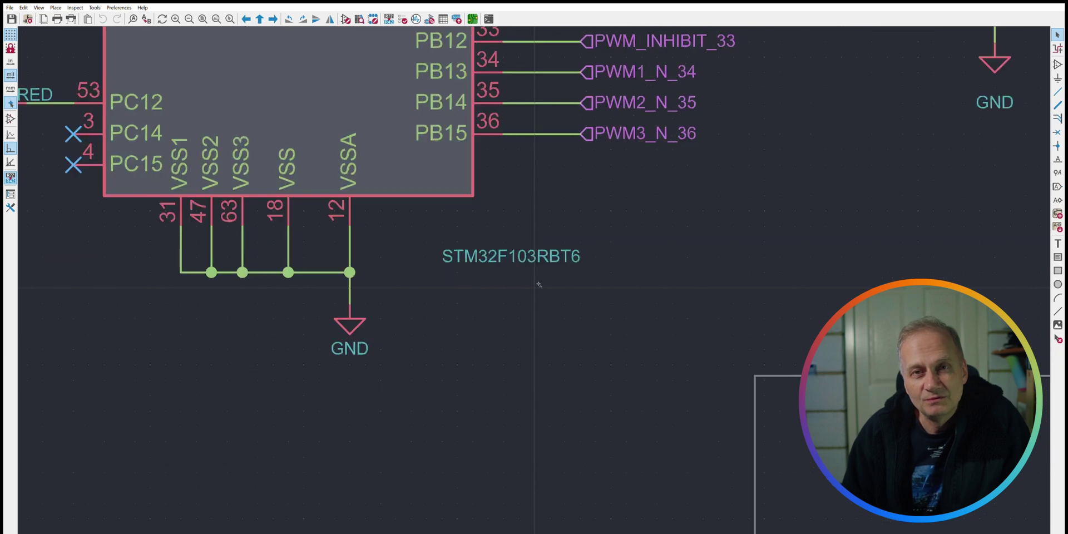
scroll(606, 289, "down", 3)
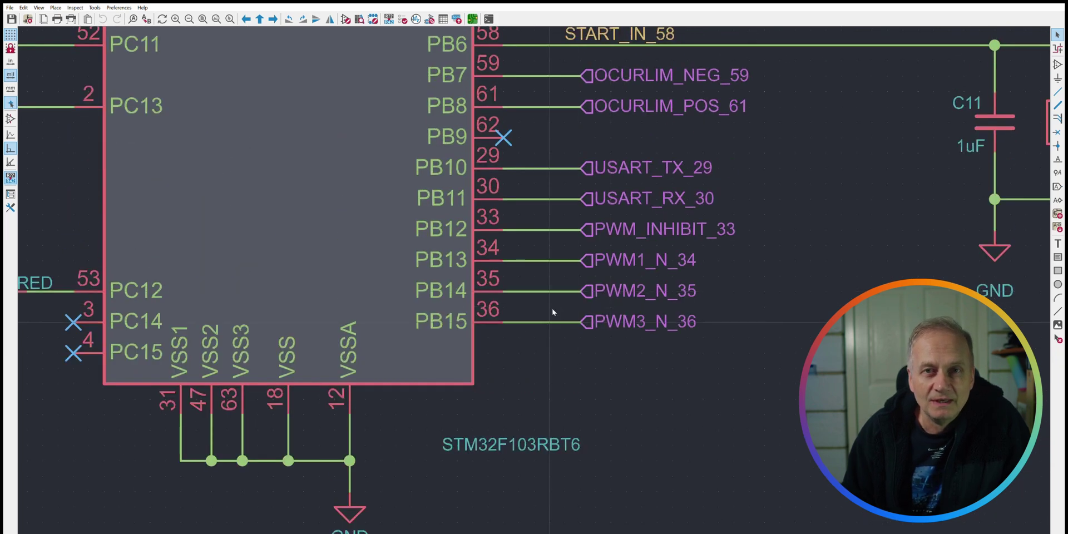
scroll(535, 280, "down", 2)
scroll(529, 273, "down", 3)
scroll(526, 268, "up", 3)
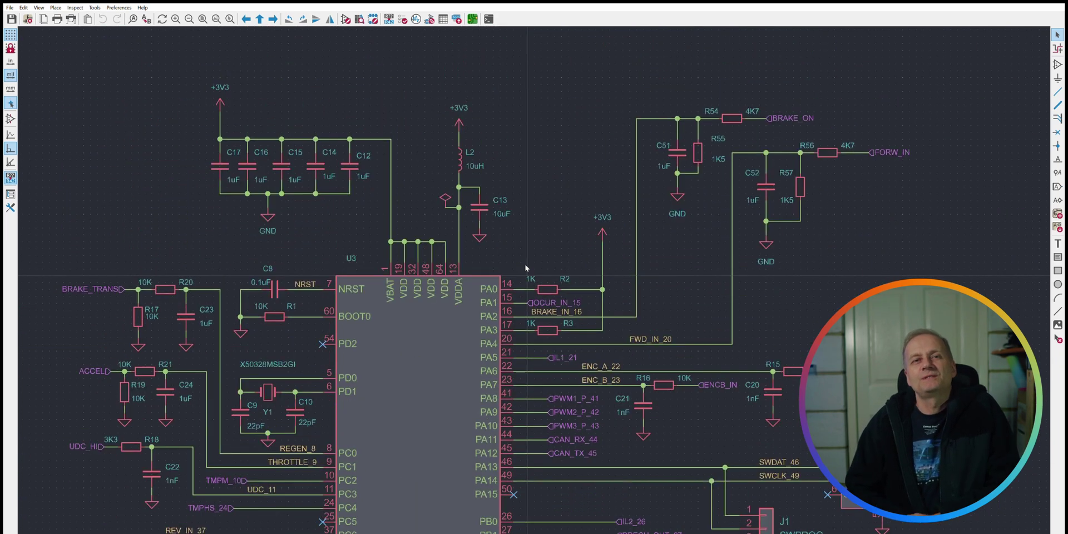
scroll(428, 208, "up", 3)
scroll(539, 285, "down", 2)
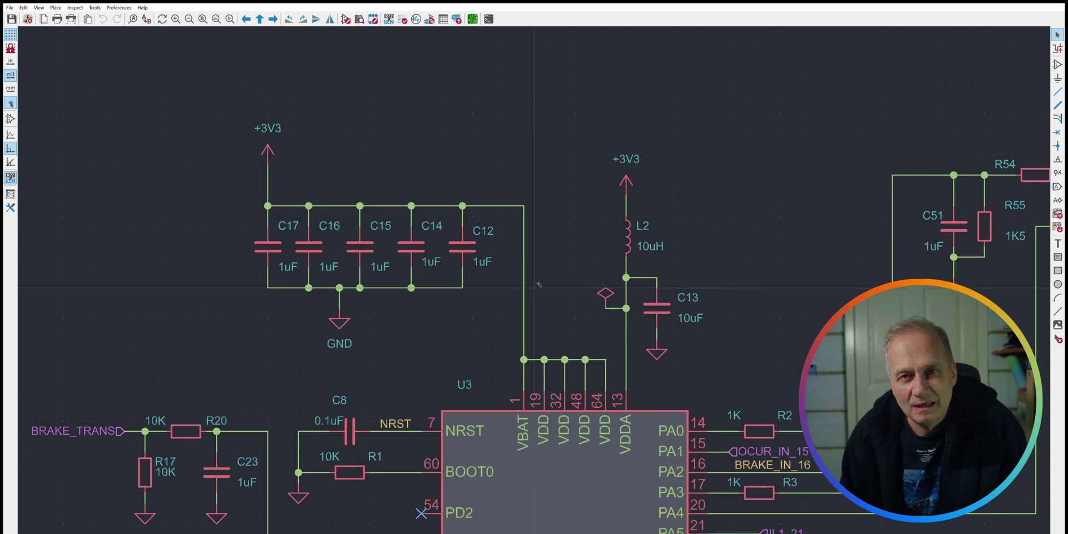
scroll(549, 288, "down", 3, "shift")
scroll(721, 210, "up", 3)
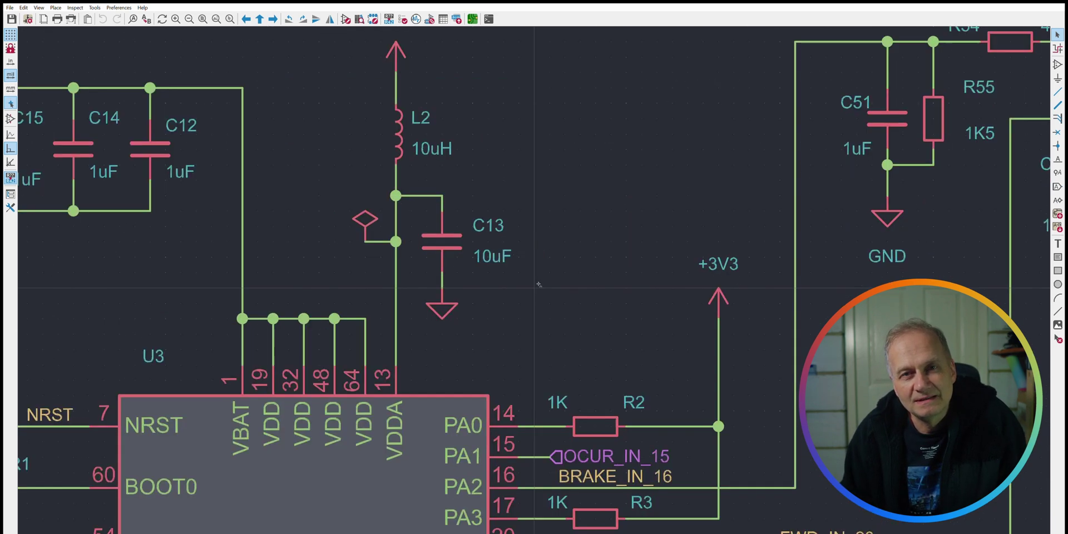
scroll(539, 284, "down", 3)
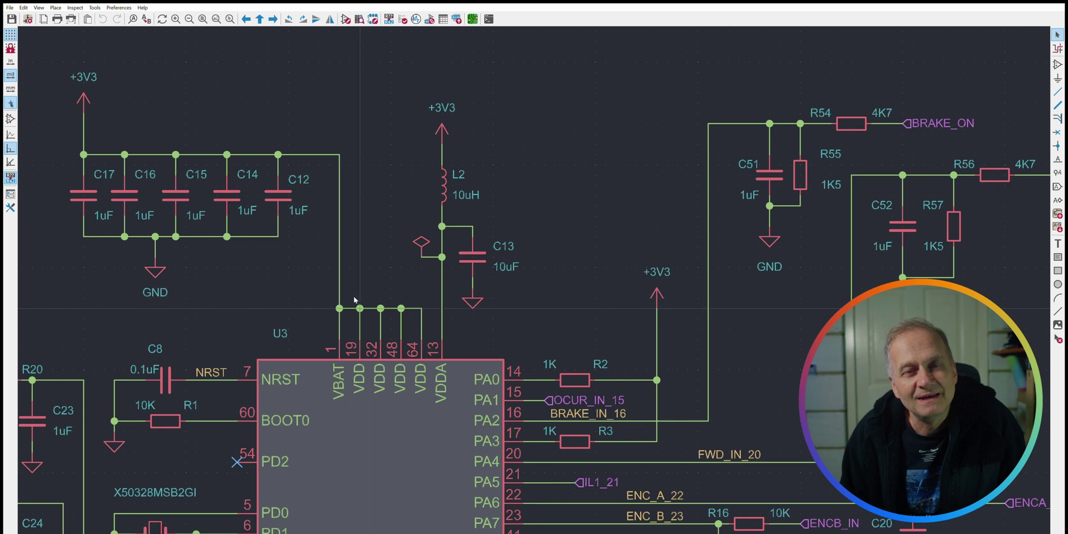
Review the Y1 crystal circuit, the analog input filters and the programming connectors around the microcontroller in the schematic.
scroll(359, 302, "down", 9, "shift")
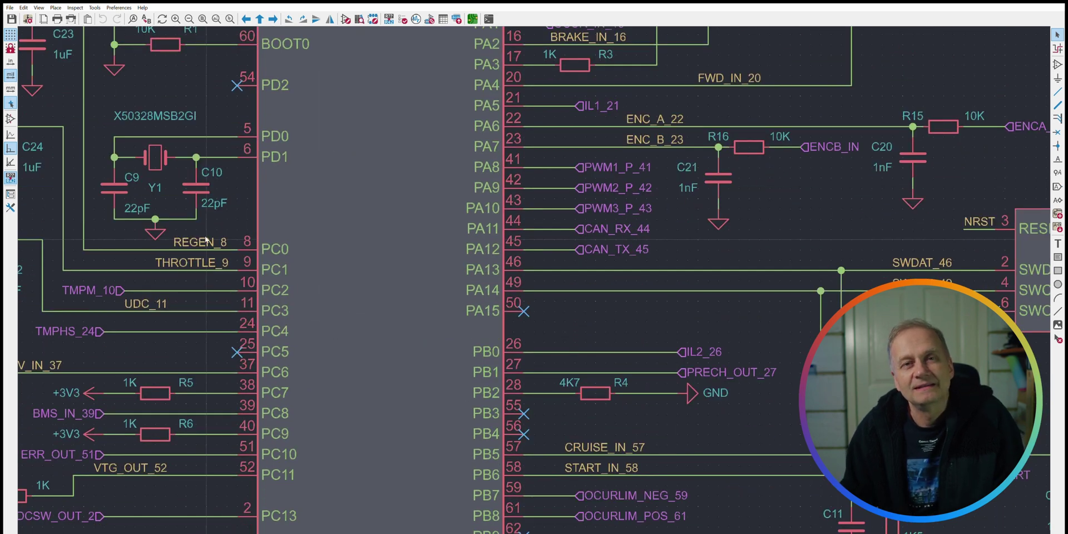
scroll(206, 239, "up", 2, "shift")
scroll(384, 306, "left", 4, "ctrl")
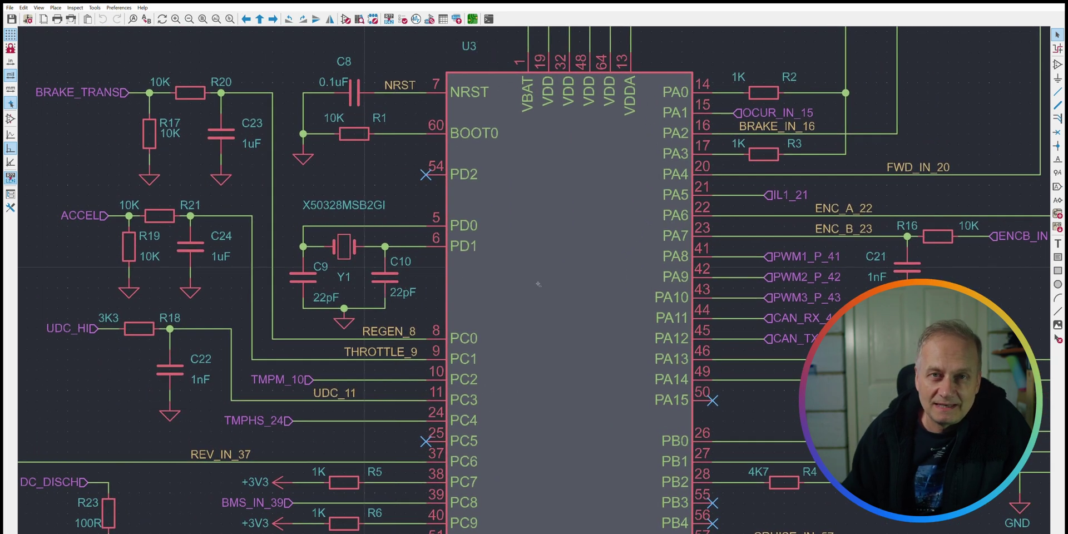
scroll(374, 258, "up", 3)
scroll(488, 283, "down", 2)
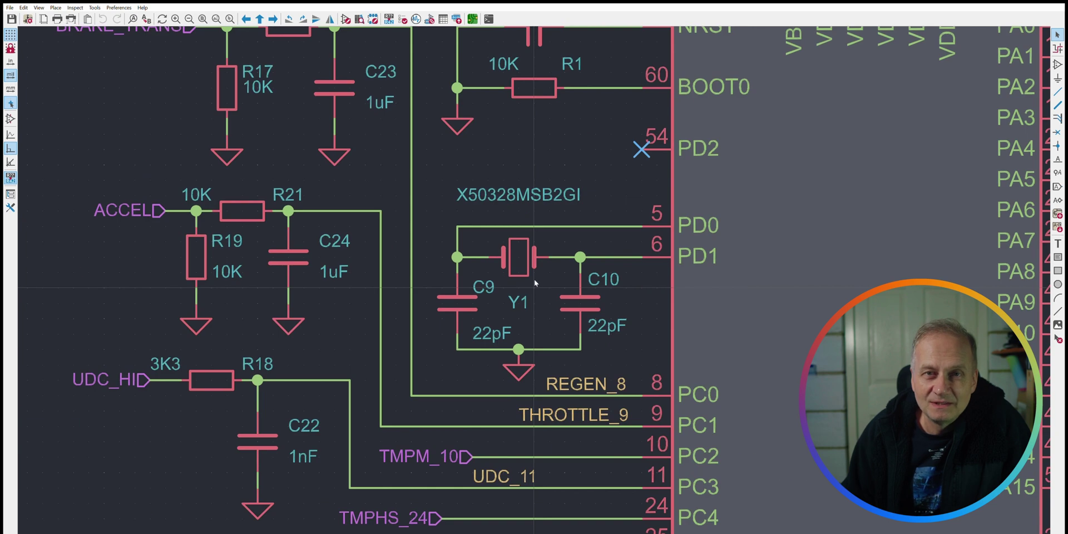
scroll(538, 285, "down", 3)
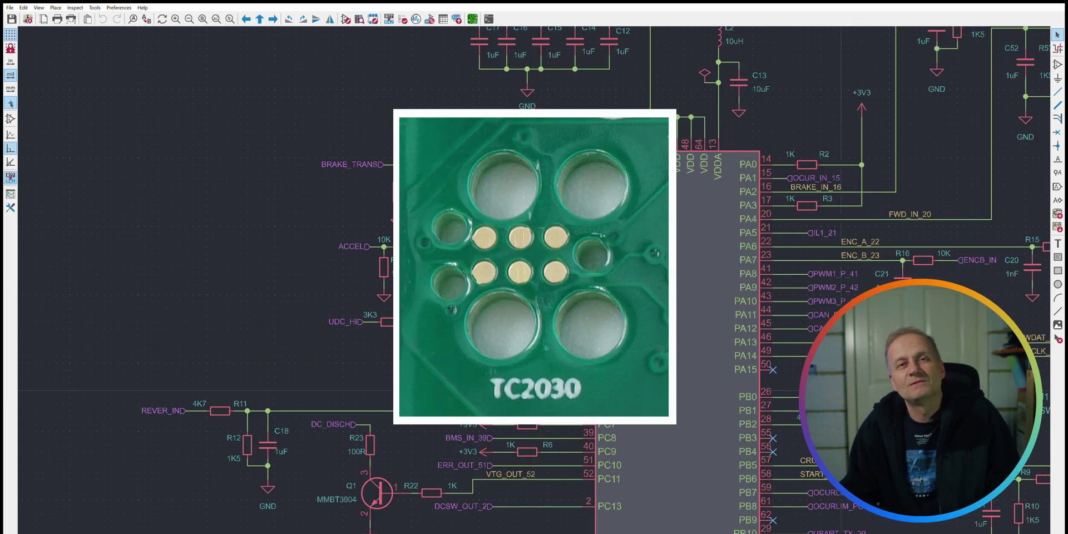
scroll(534, 279, "right", 6, "ctrl")
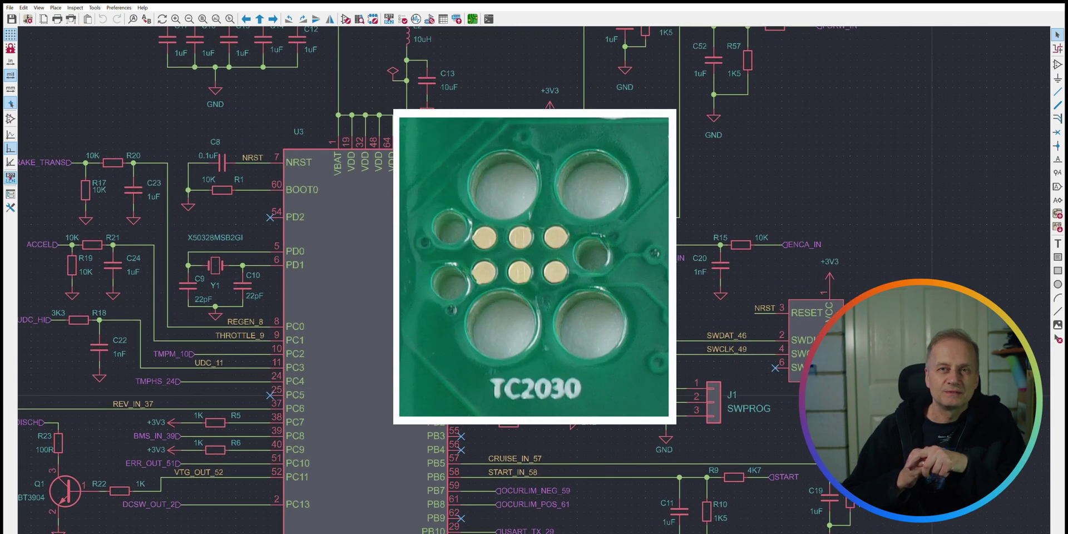
scroll(537, 286, "down", 2)
scroll(775, 381, "up", 4)
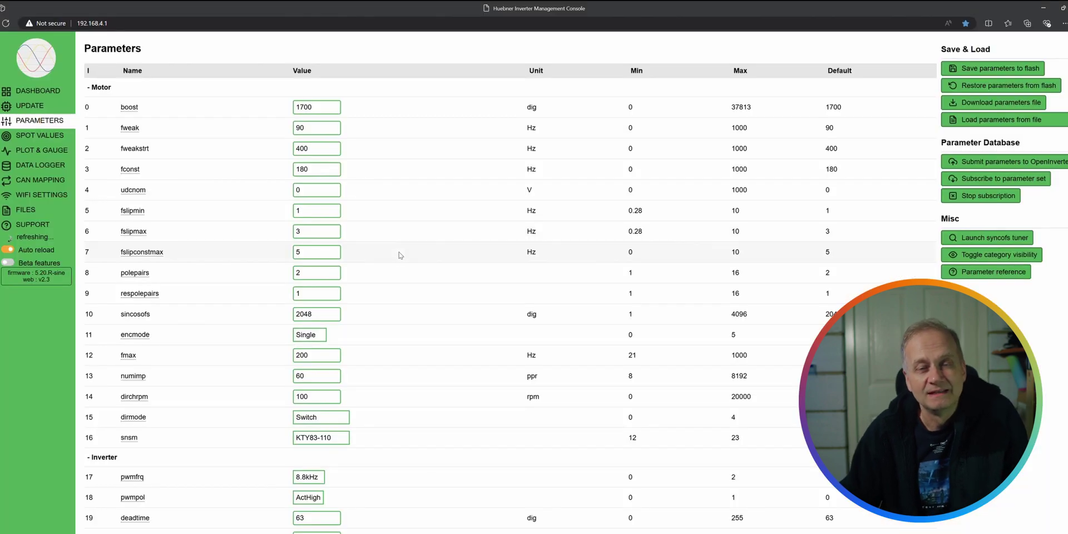
Look through the motor, inverter and throttle parameters in the Huebner Inverter Management Console.
scroll(399, 255, "down", 10)
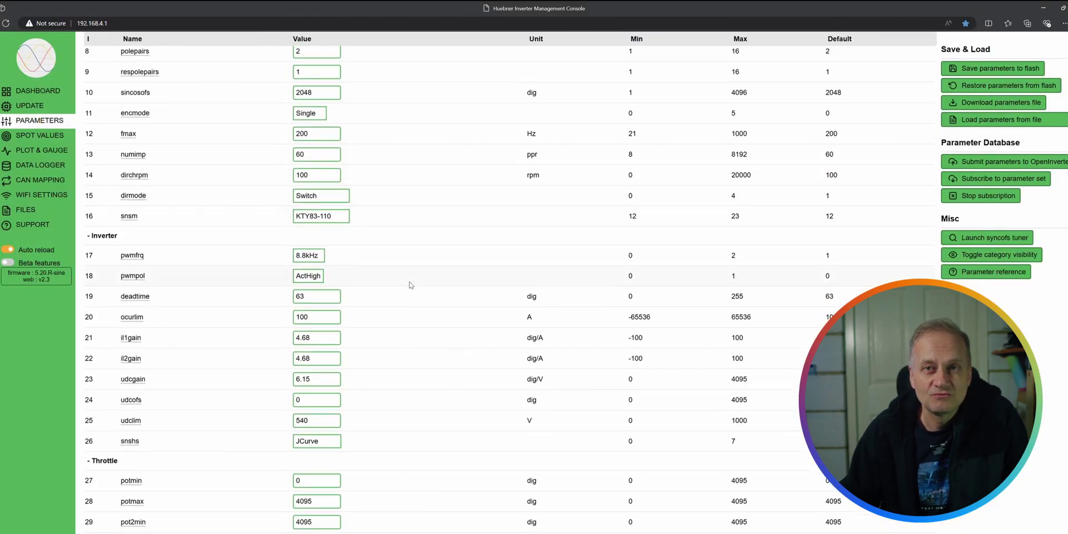
scroll(410, 286, "up", 10)
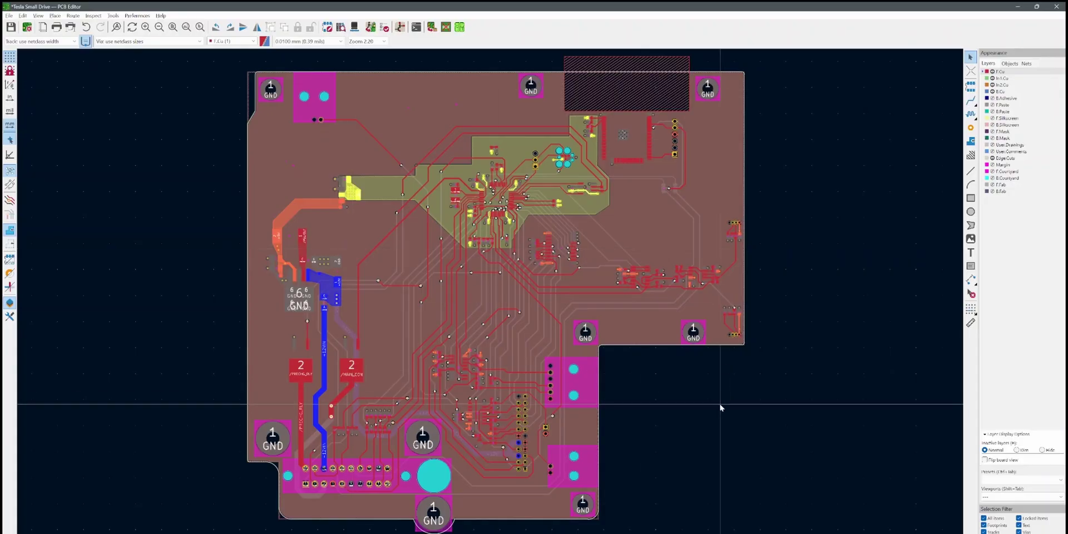
Check the layer and net settings of the board-wide copper zone on In1.Cu in its zone properties.
scroll(397, 87, "up", 3)
scroll(490, 303, "down", 1)
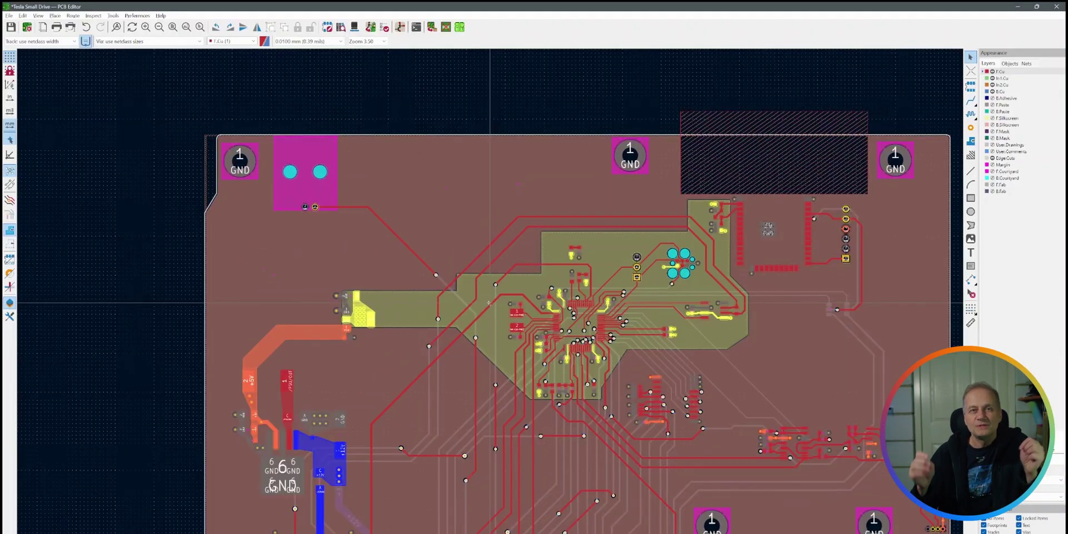
middle_click_drag(287, 242, 196, 159)
key("plus")
double_click(196, 161)
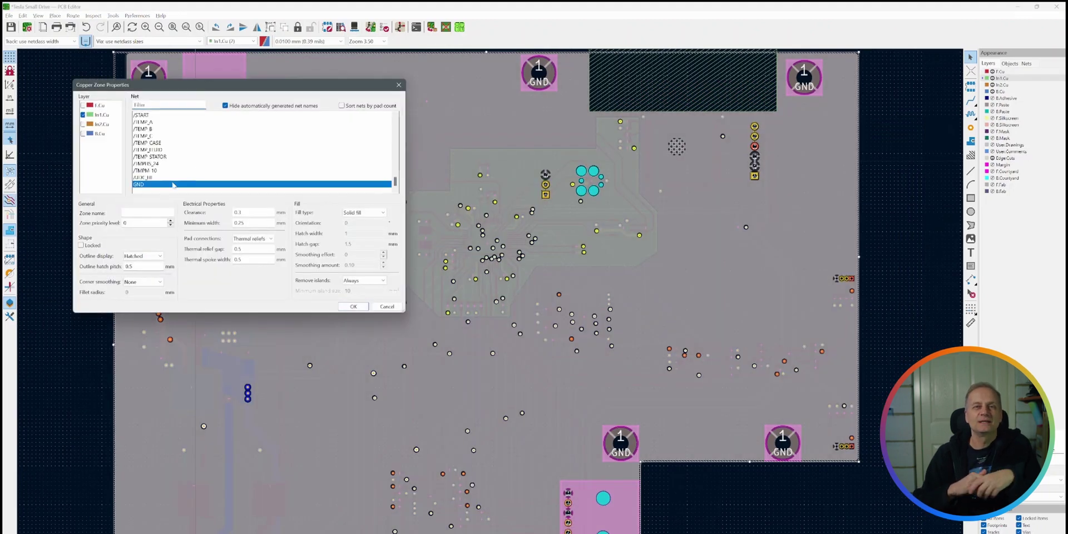
left_click(352, 308)
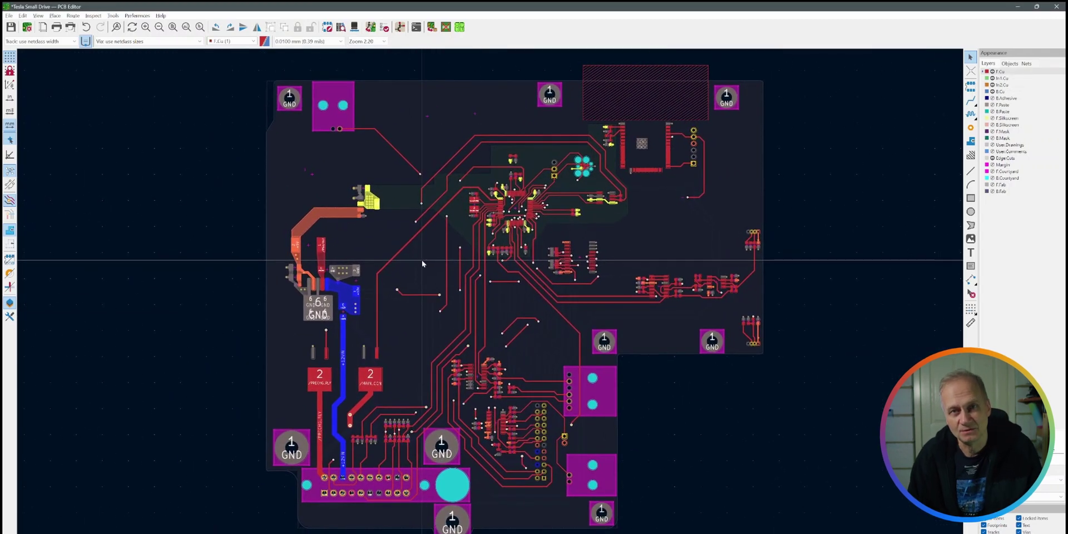
Inspect the B.Cu and F.Cu traces and the +5V power copper near the regulators, and open the board's 3D view.
key("Page_Down")
scroll(576, 373, "up", 1)
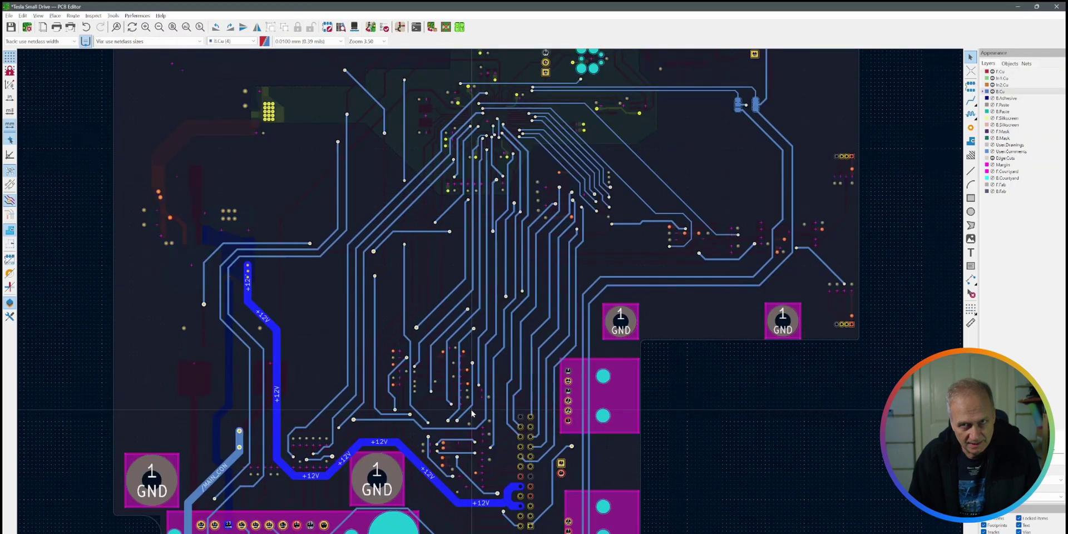
key("Page_Up")
scroll(455, 386, "down", 3)
scroll(484, 350, "up", 4)
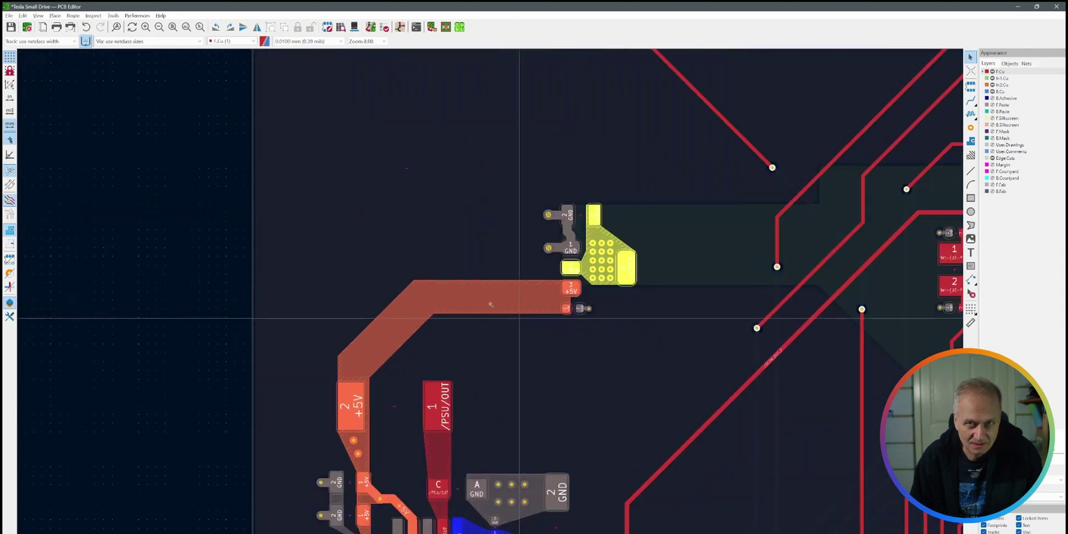
scroll(484, 350, "down", 3)
scroll(485, 351, "down", 3, "shift")
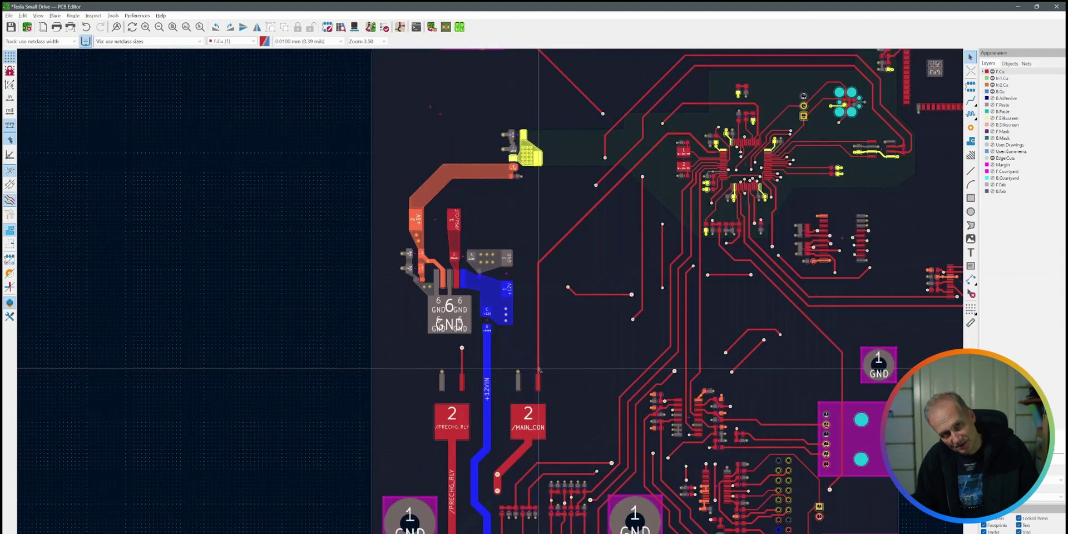
scroll(539, 369, "down", 2)
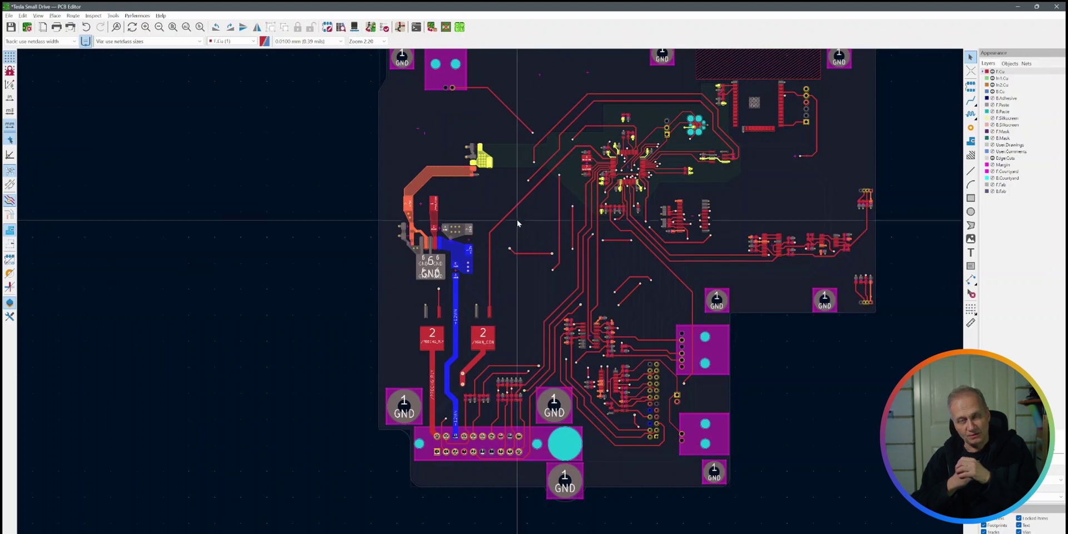
scroll(790, 230, "up", 2)
scroll(223, 297, "up", 2)
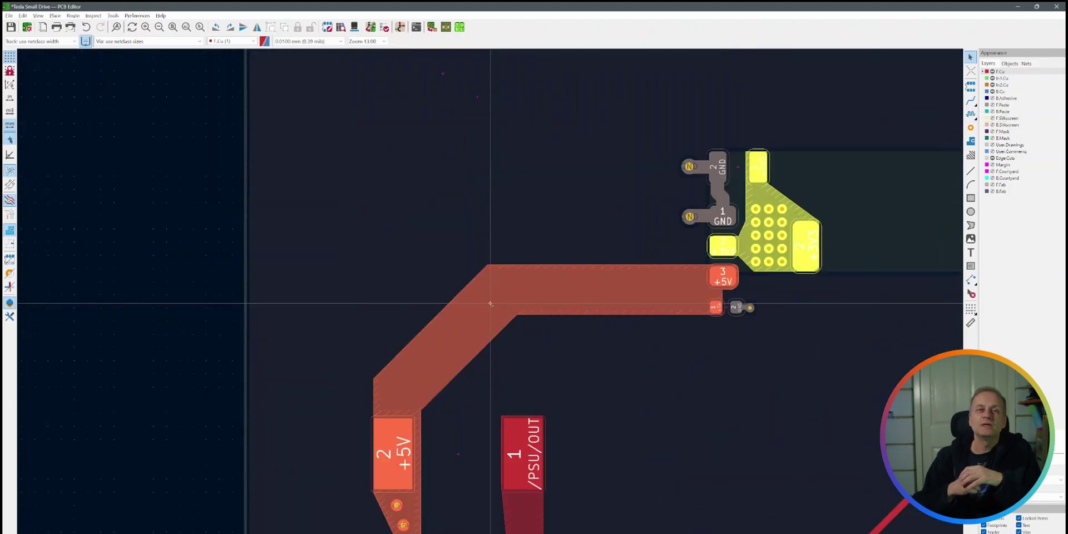
scroll(422, 262, "down", 3)
key("alt+3")
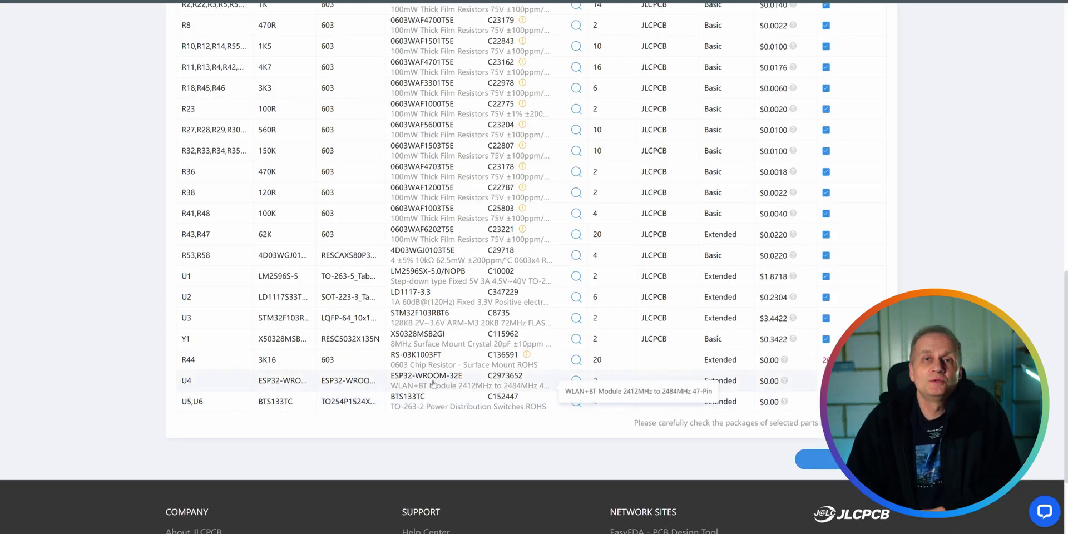
Open the part information for the ESP32-WROOM-32E (U4) in the parts list and check its assembly type.
left_click(433, 384)
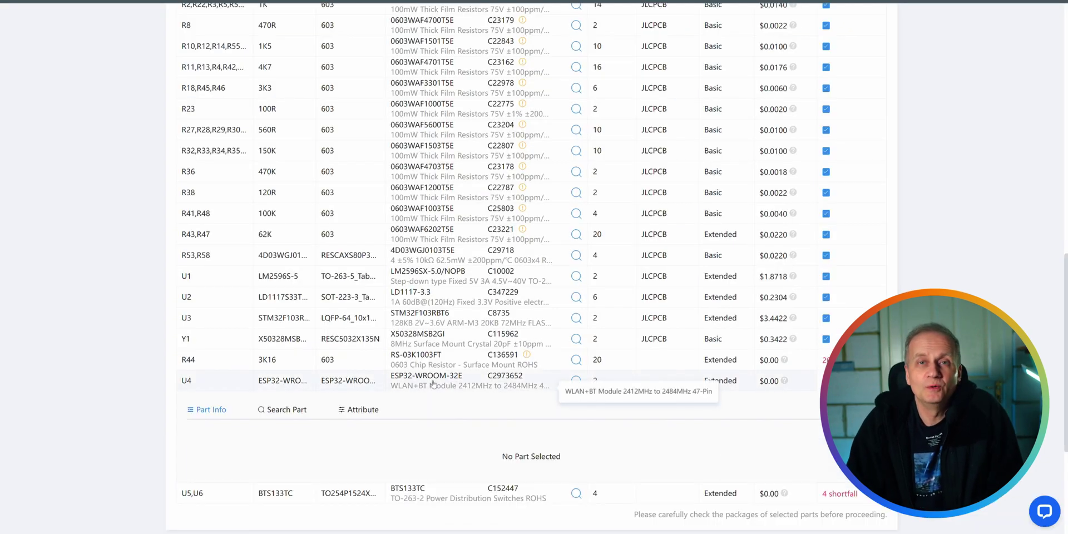
scroll(433, 384, "down", 2)
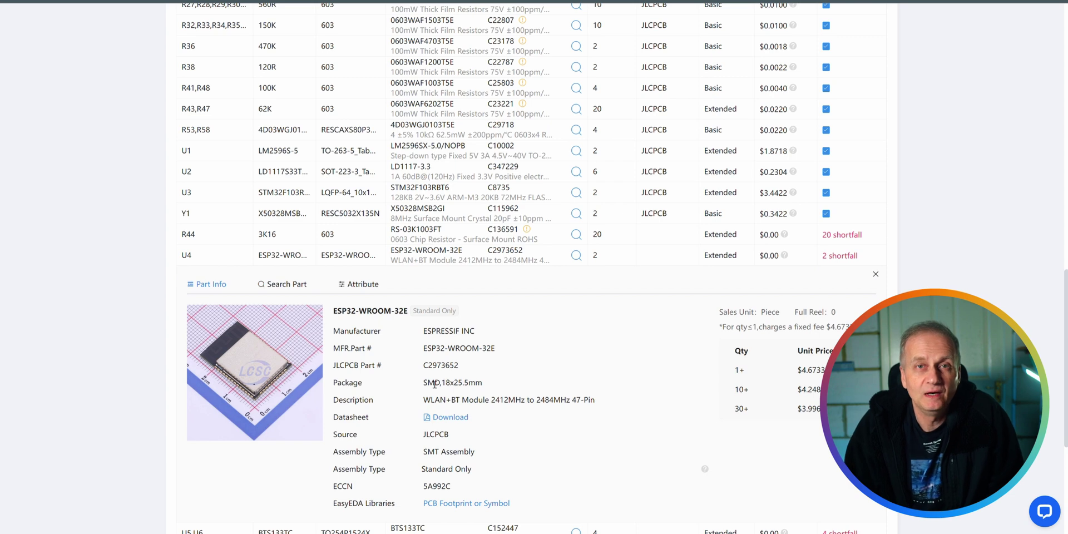
scroll(434, 384, "down", 1)
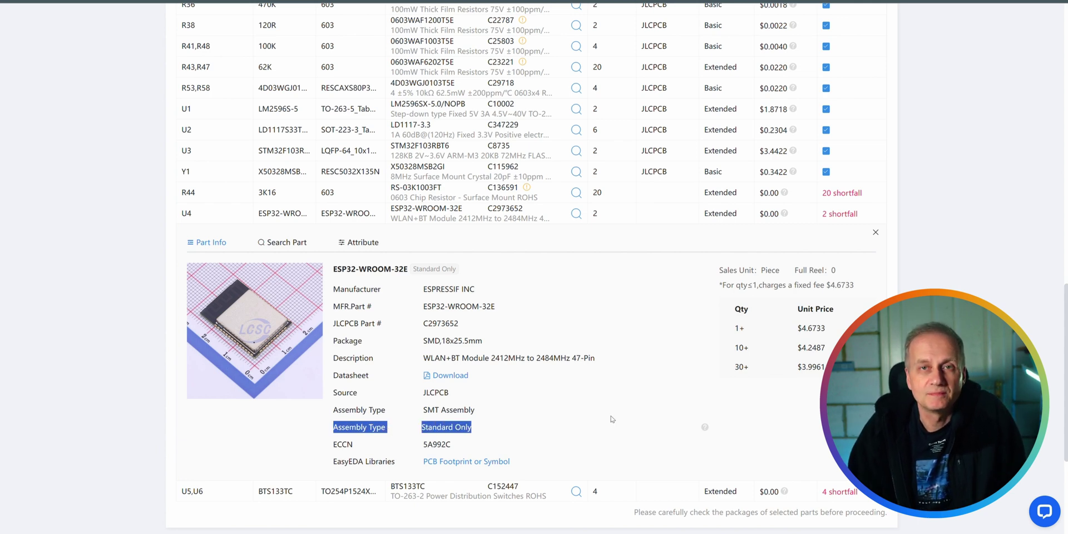
scroll(612, 419, "down", 3)
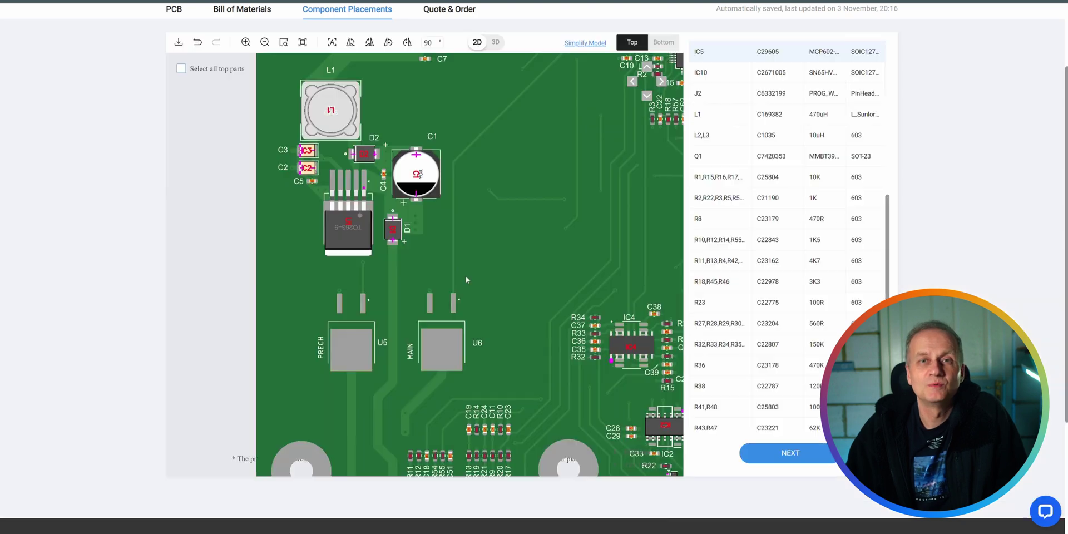
Rotate IC4 90° to the right in the component placement preview to match its footprint.
scroll(466, 276, "down", 5)
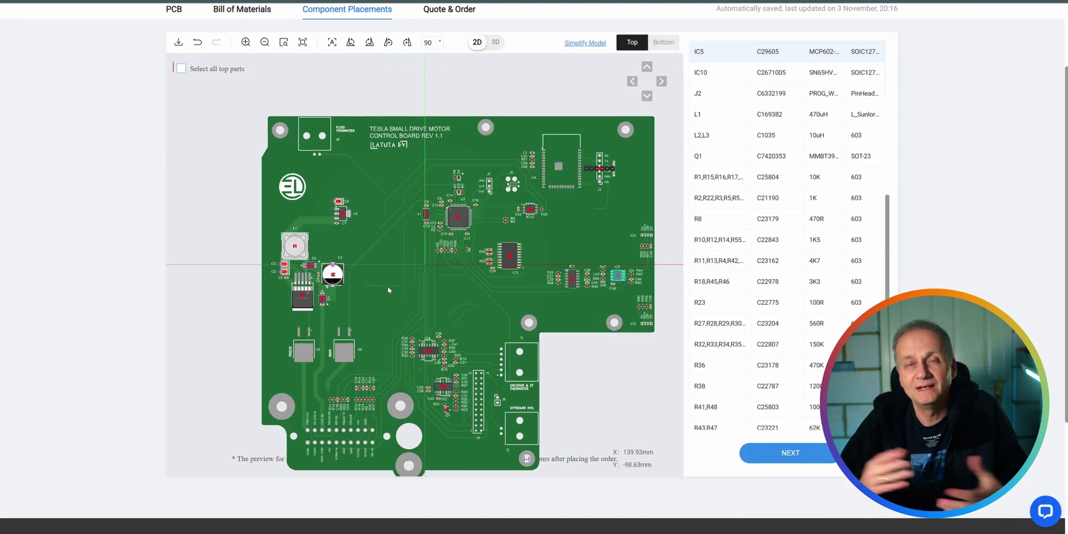
left_click_drag(387, 286, 223, 329)
left_click_drag(462, 235, 556, 159)
left_click_drag(353, 392, 436, 285)
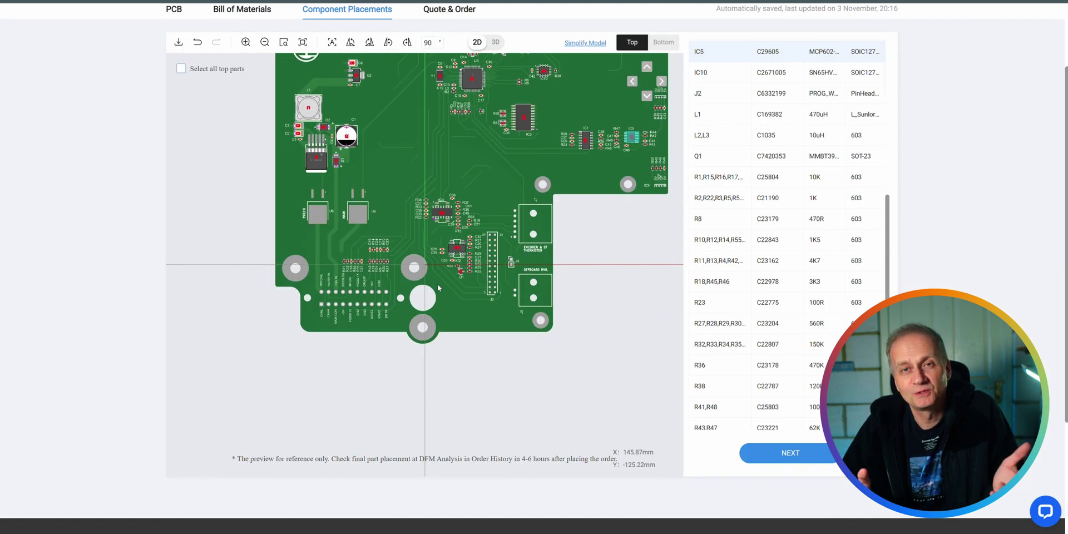
scroll(451, 230, "up", 4)
scroll(450, 220, "down", 1)
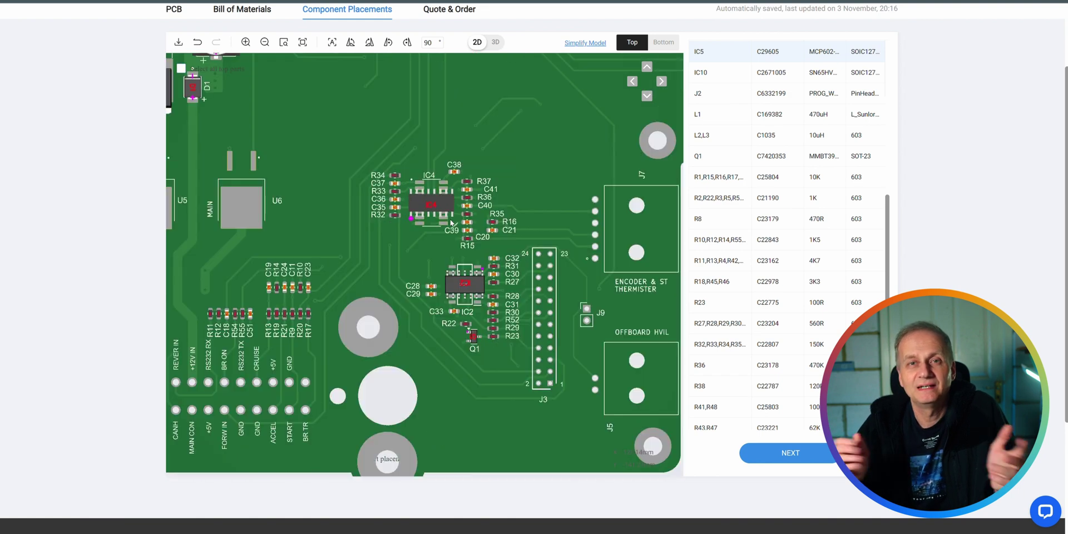
left_click(440, 206)
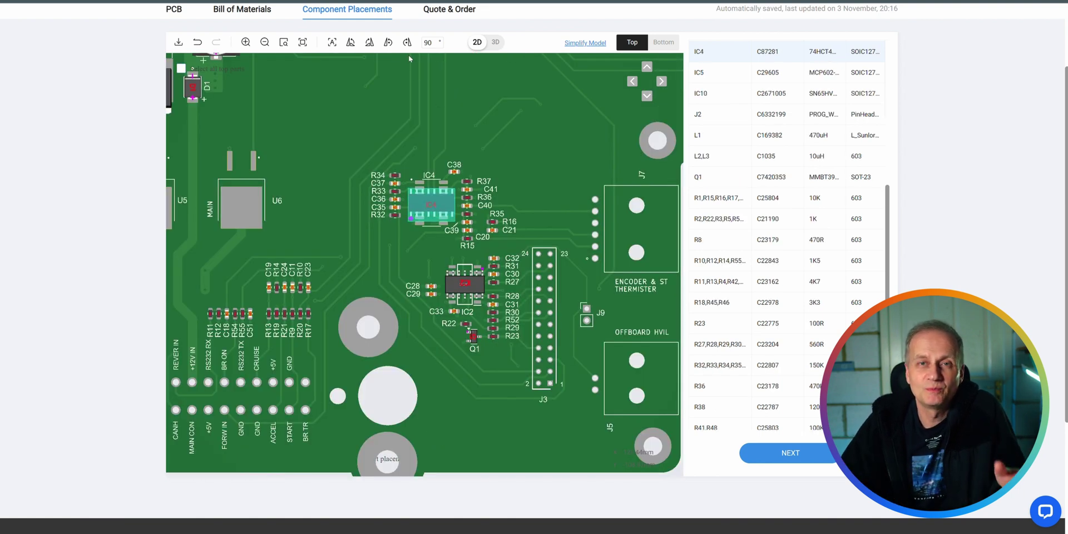
left_click(370, 43)
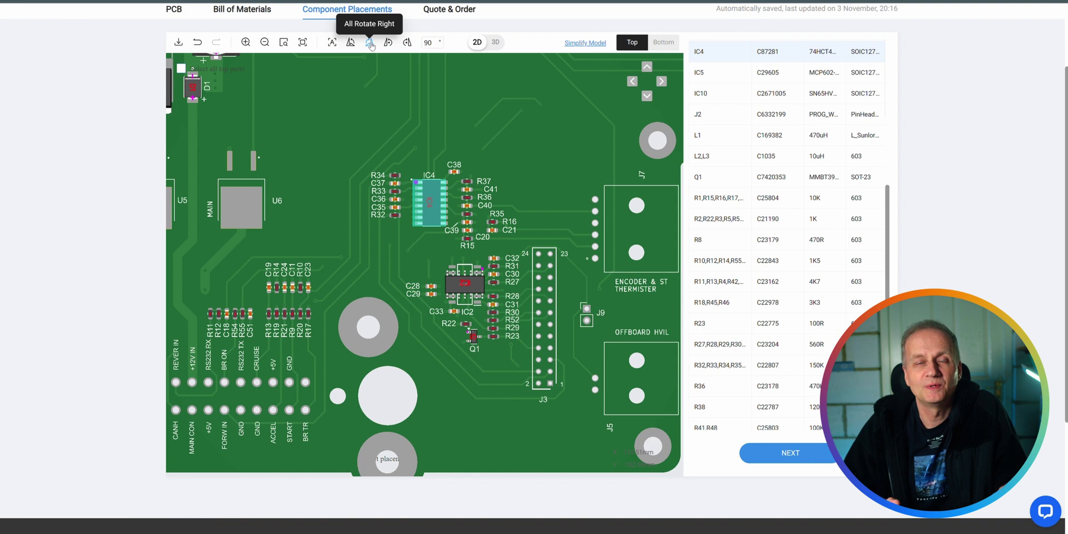
Select IC2 in the component placement preview.
left_click(463, 286)
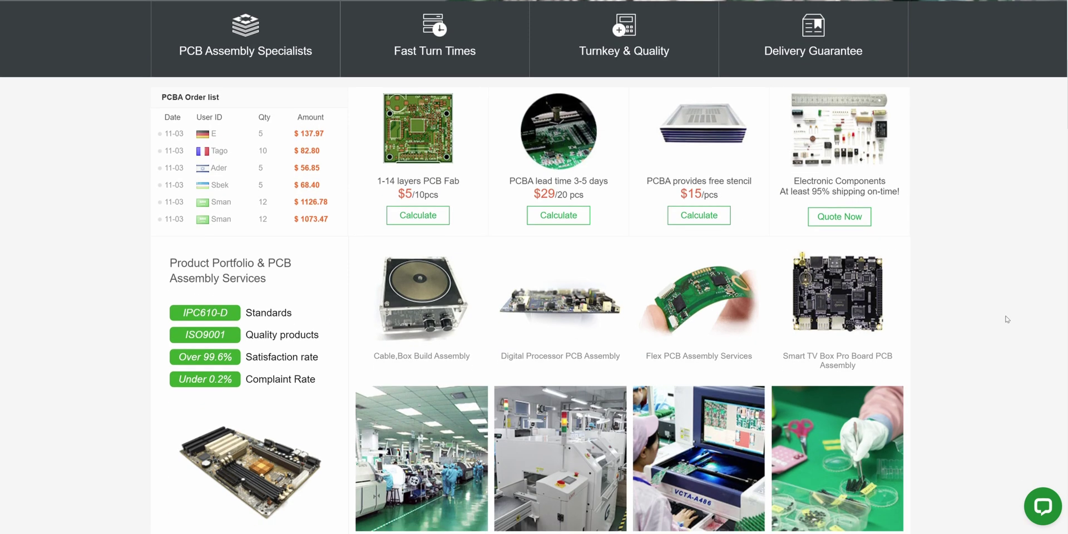
Switch to the PCBWay website and review its PCB assembly services and the PCB Assembly Capability table.
scroll(1007, 319, "down", 6)
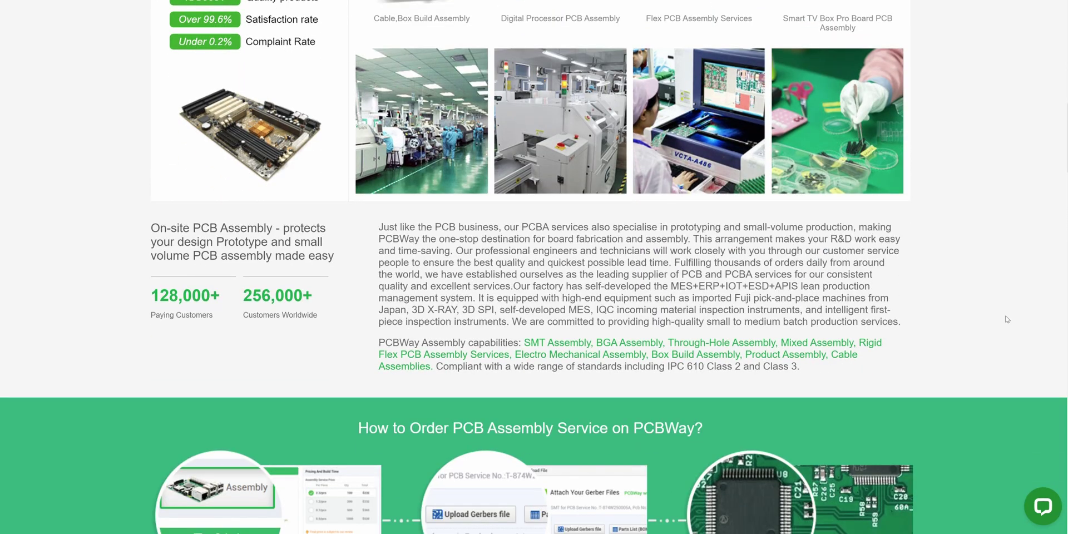
scroll(1007, 320, "down", 5)
scroll(1057, 327, "up", 1)
scroll(1066, 328, "up", 12)
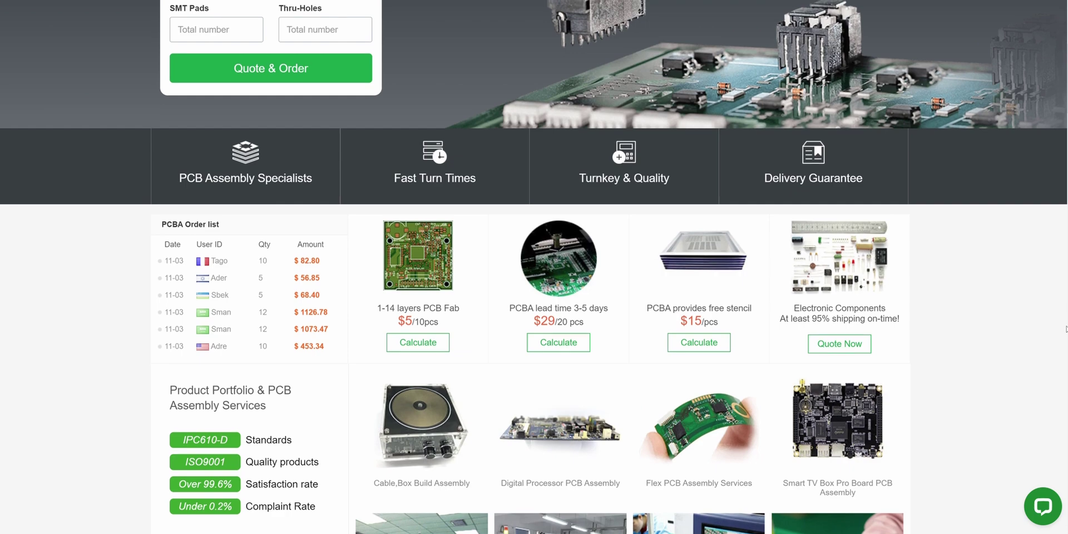
scroll(1066, 329, "up", 2)
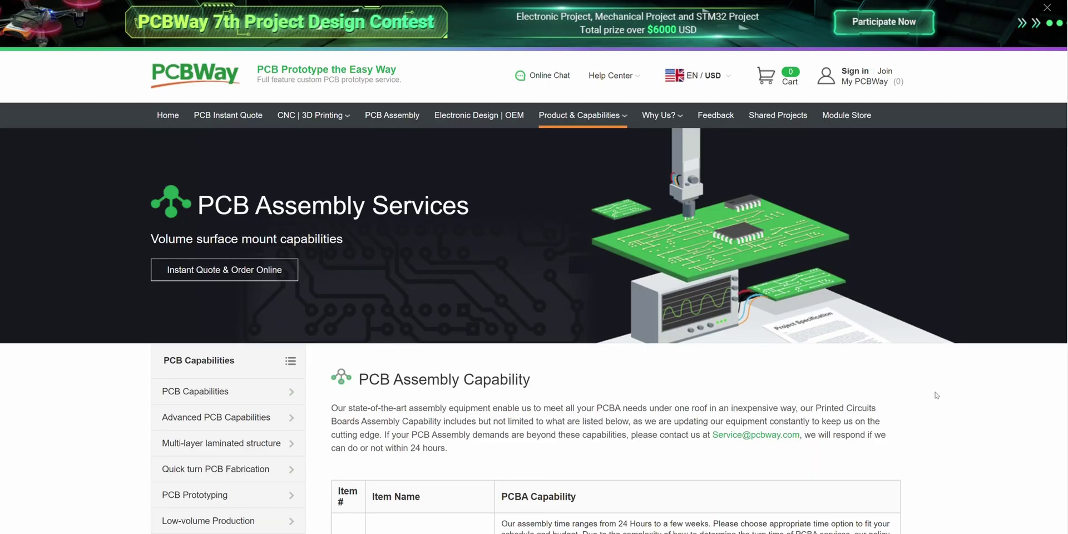
scroll(945, 391, "down", 6)
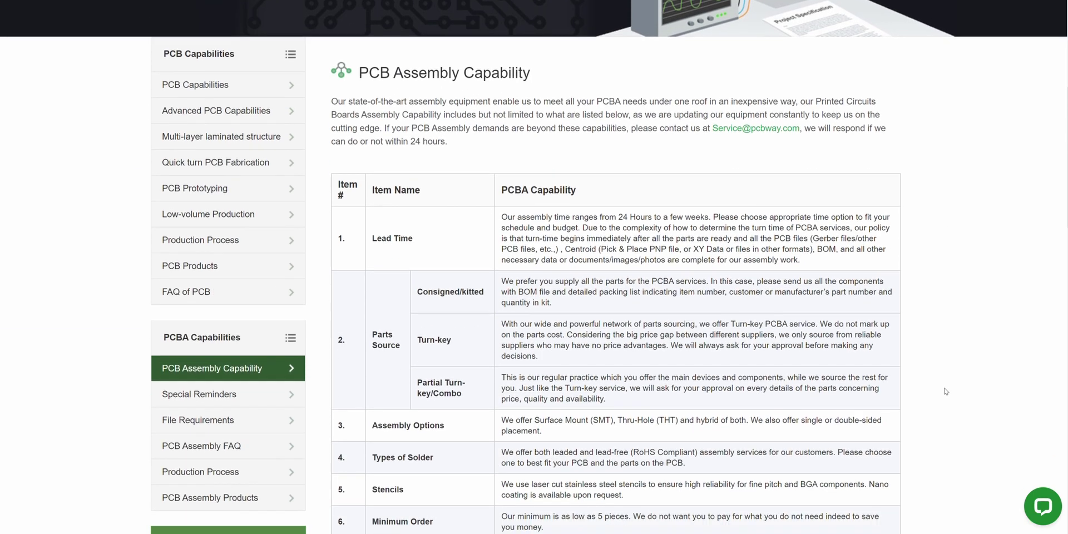
scroll(935, 384, "down", 1)
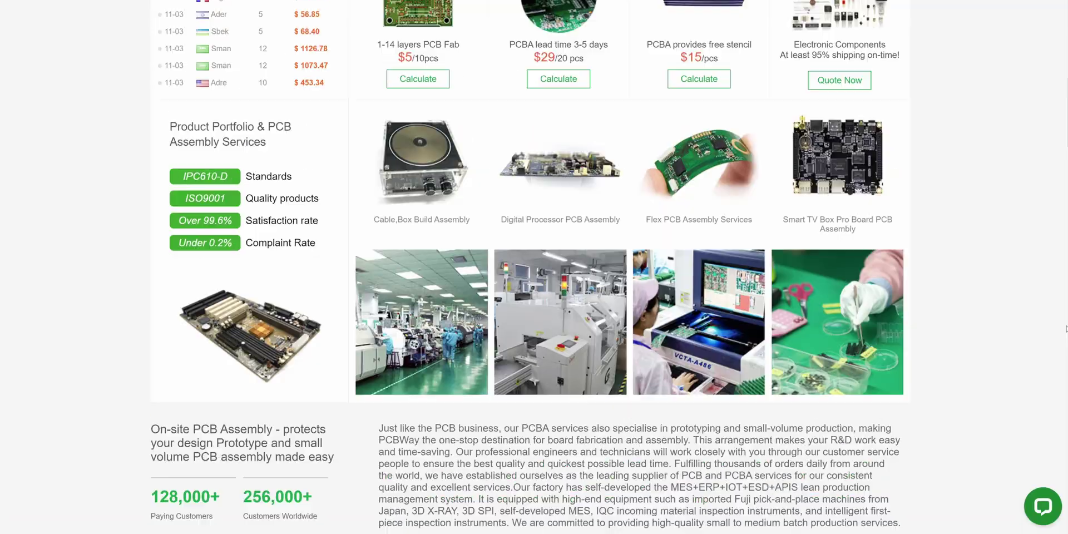
scroll(1065, 328, "up", 3)
scroll(1066, 328, "up", 4)
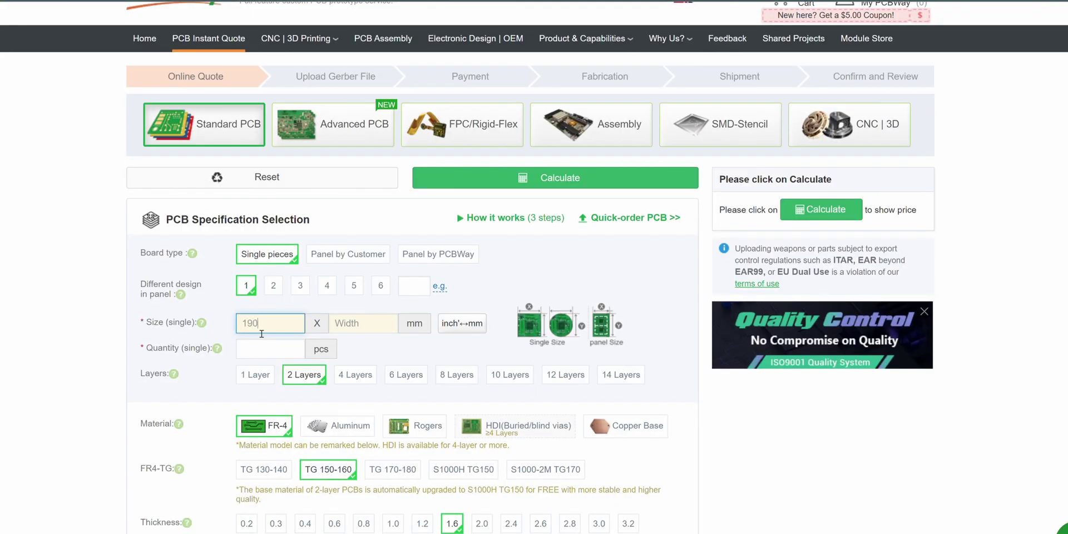
Complete the PCBWay board size as 190 x 176 mm and add PCB assembly to the four-layer board's order.
left_click(355, 325)
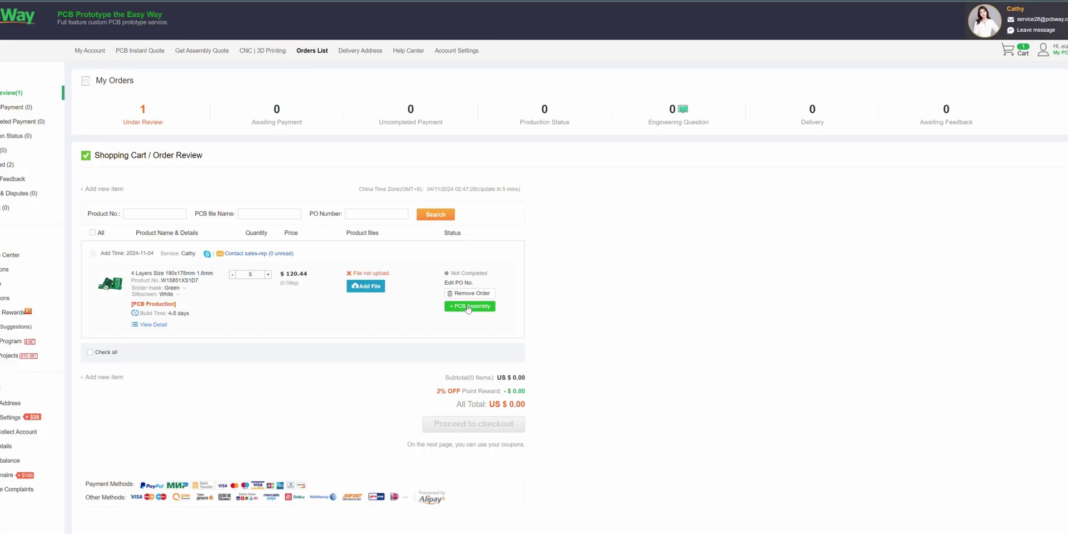
left_click(468, 306)
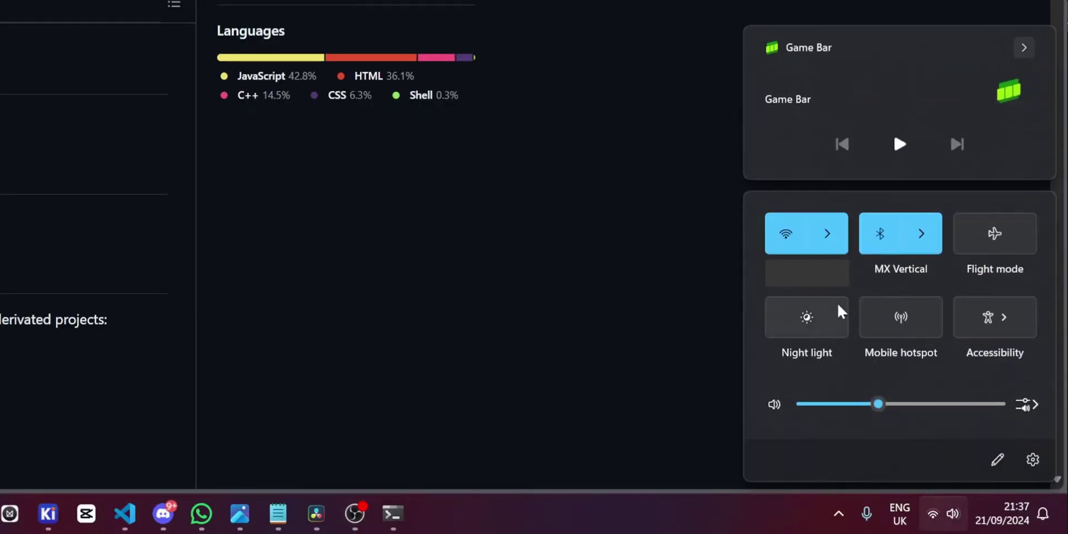
Connect to the ESP_CCFEF5 Wi-Fi network and open the parameters page of the Huebner inverter web interface at 192.168.4.1.
left_click(834, 243)
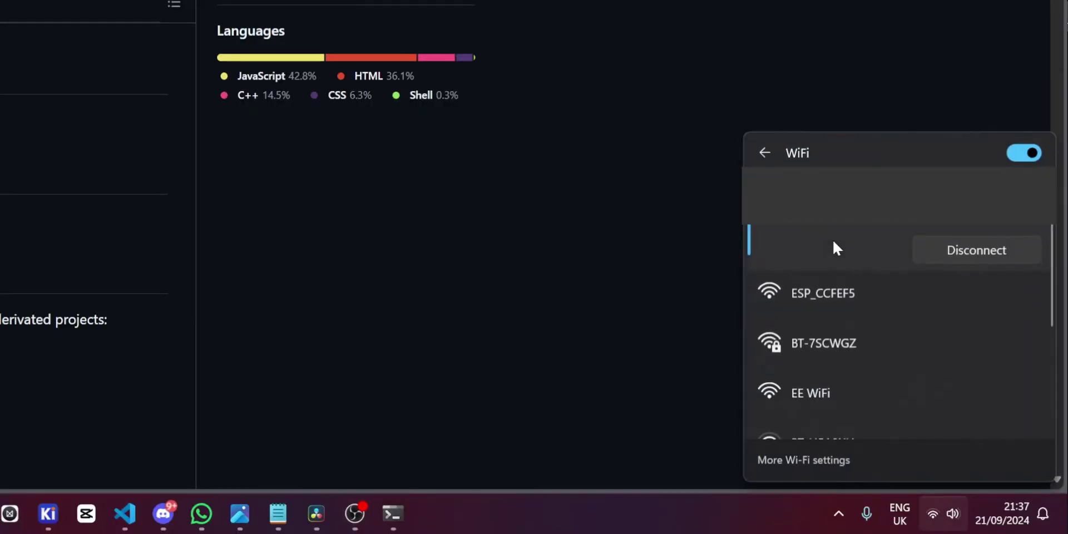
left_click(847, 294)
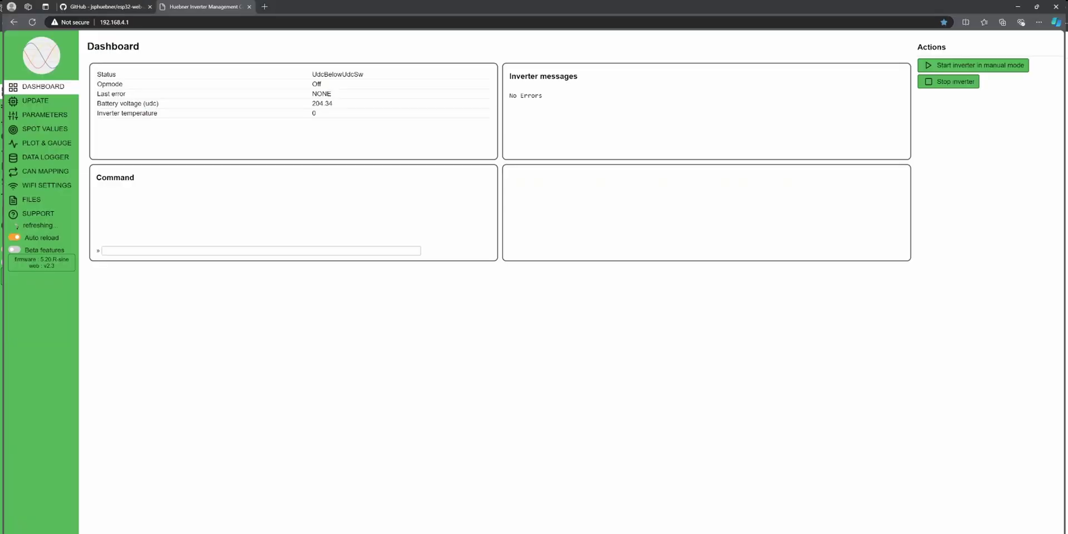
left_click(45, 115)
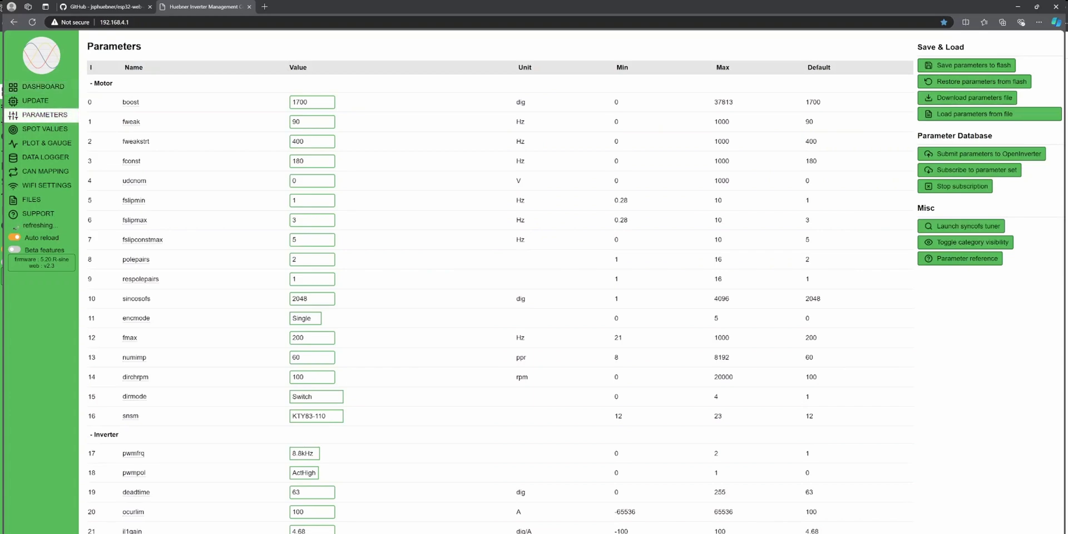